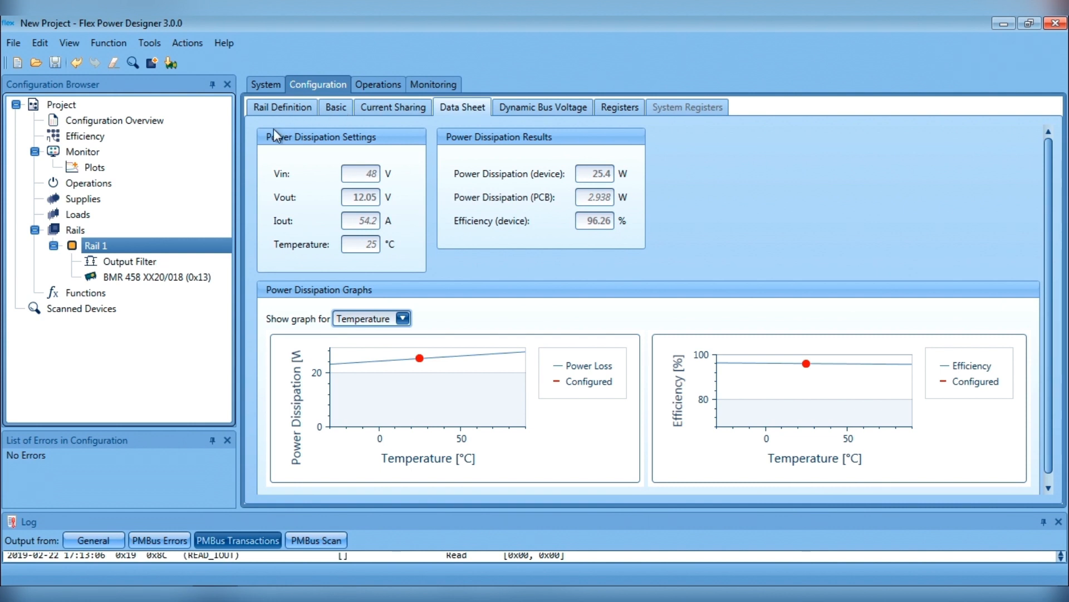
Search the available products for bmr465 and add the BMR 465 2X10/001 R1 as a new rail
left_click(81, 231)
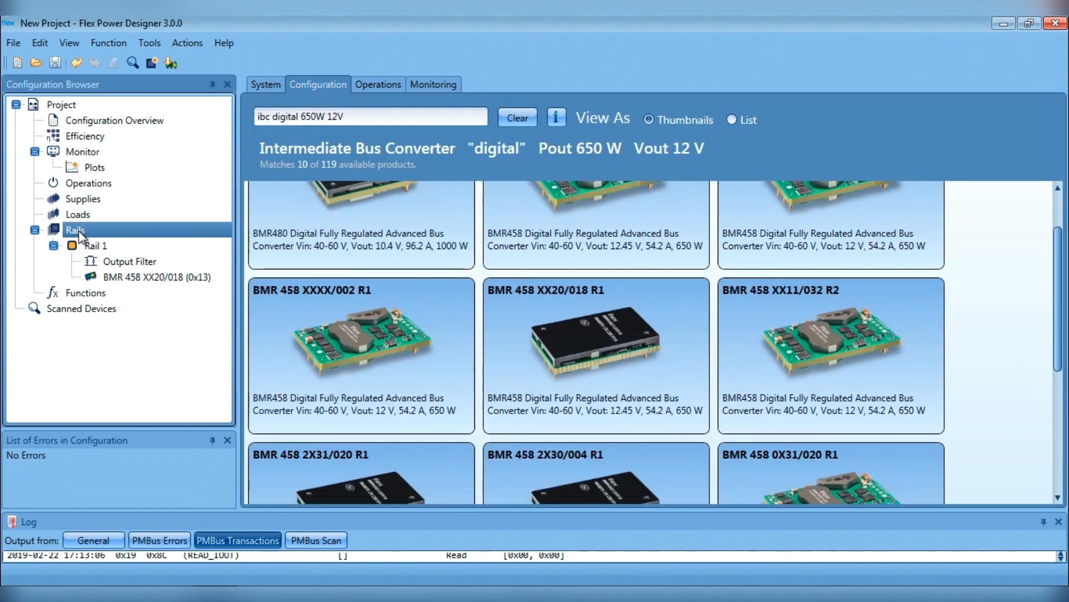
double_click(378, 118)
left_click(512, 114)
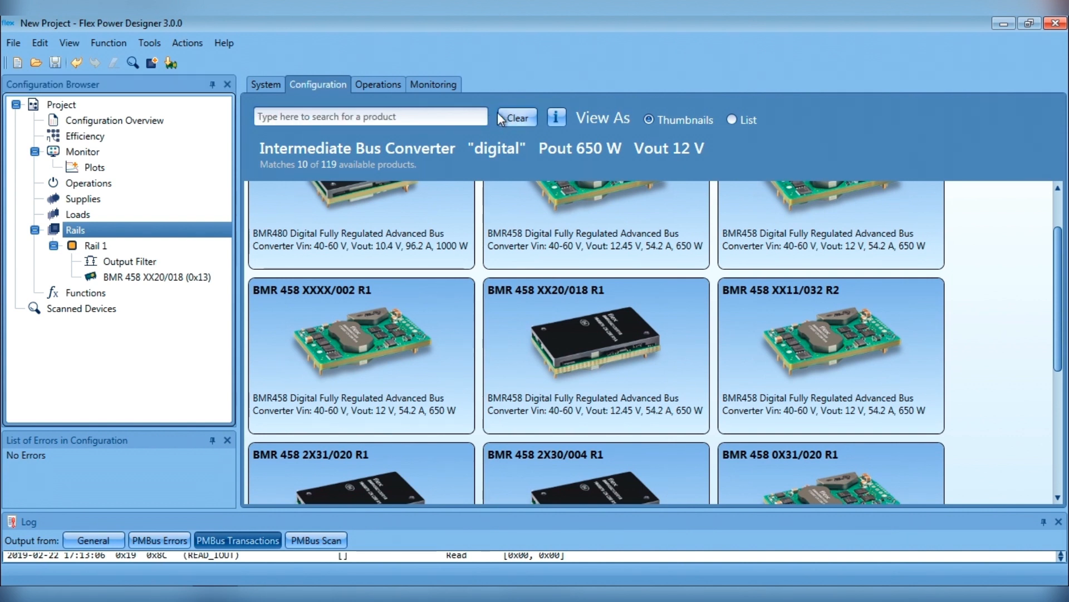
left_click(429, 113)
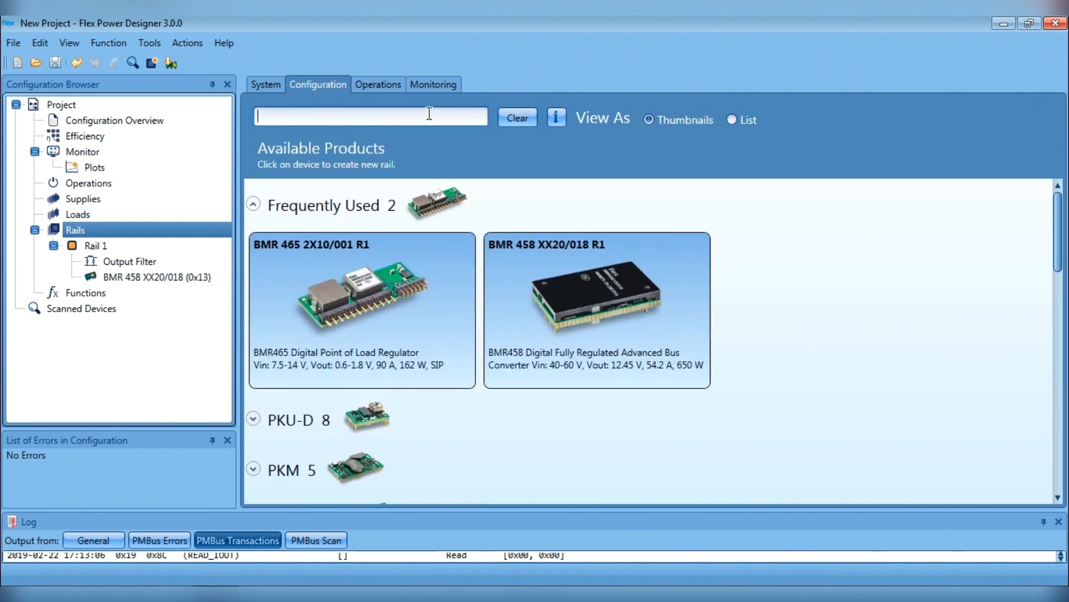
type("bmr465")
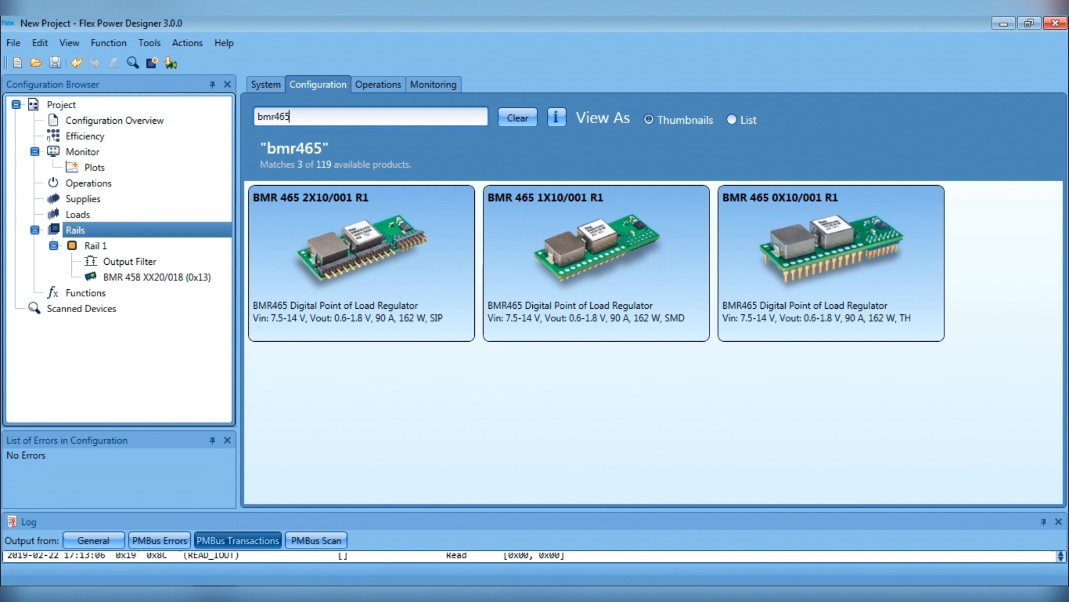
left_click(369, 277)
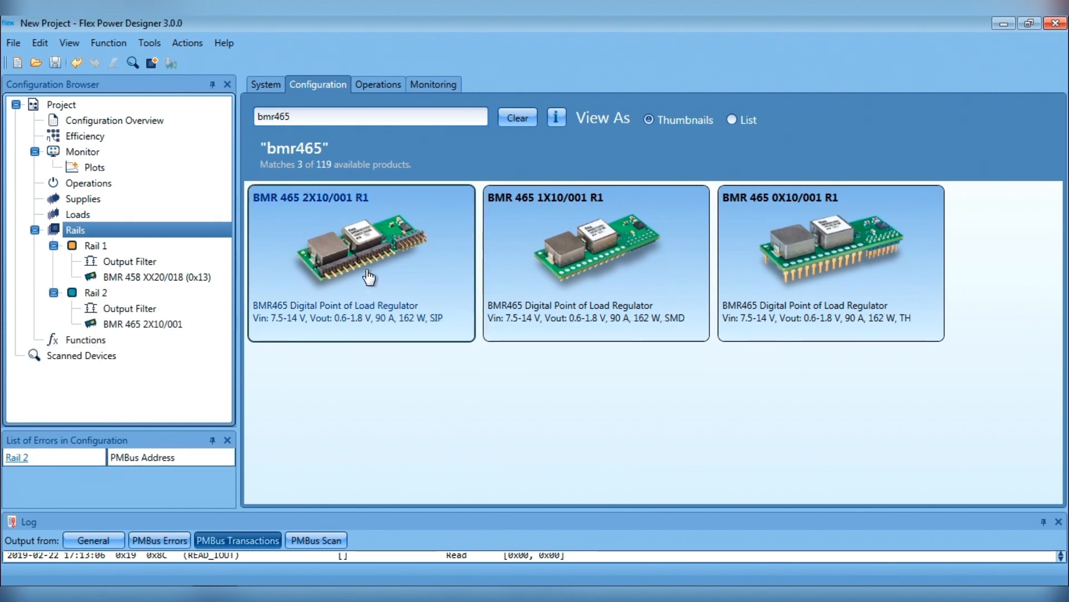
Set the address of the BMR 465 device in Rail 2's definition to 0x19
left_click(91, 294)
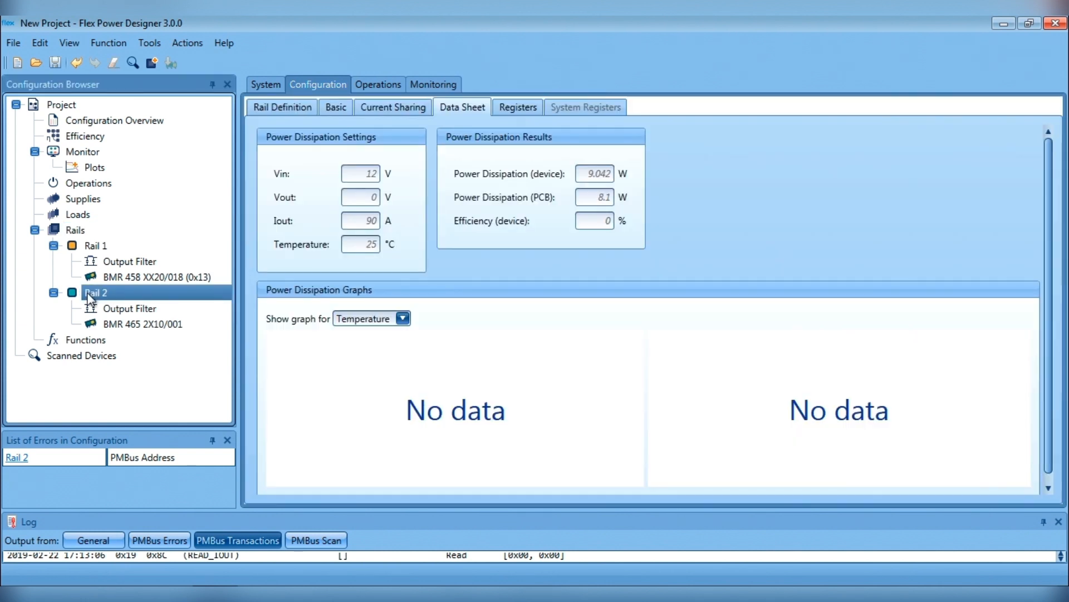
left_click(271, 110)
left_click(488, 236)
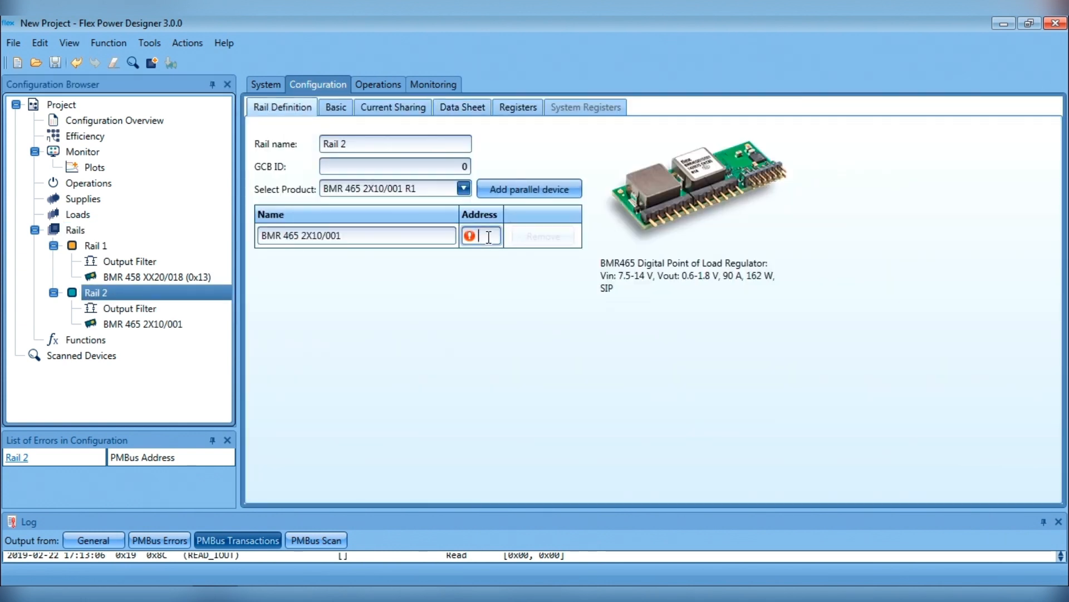
type("0x19")
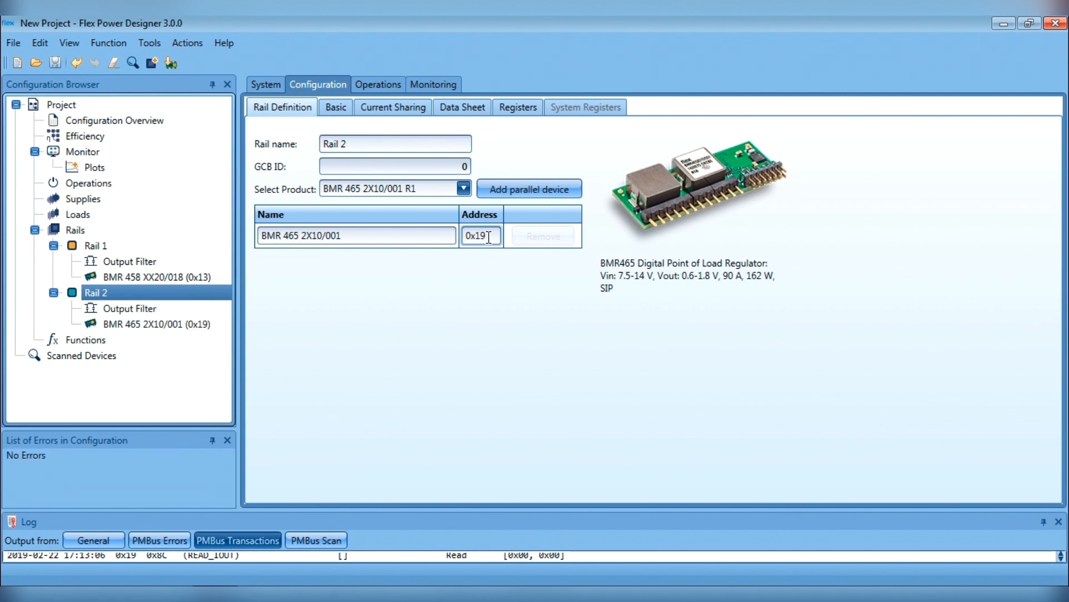
Add a parallel device to Rail 2 and give it the address 0x1A
left_click(533, 197)
left_click(489, 259)
type("0x1A")
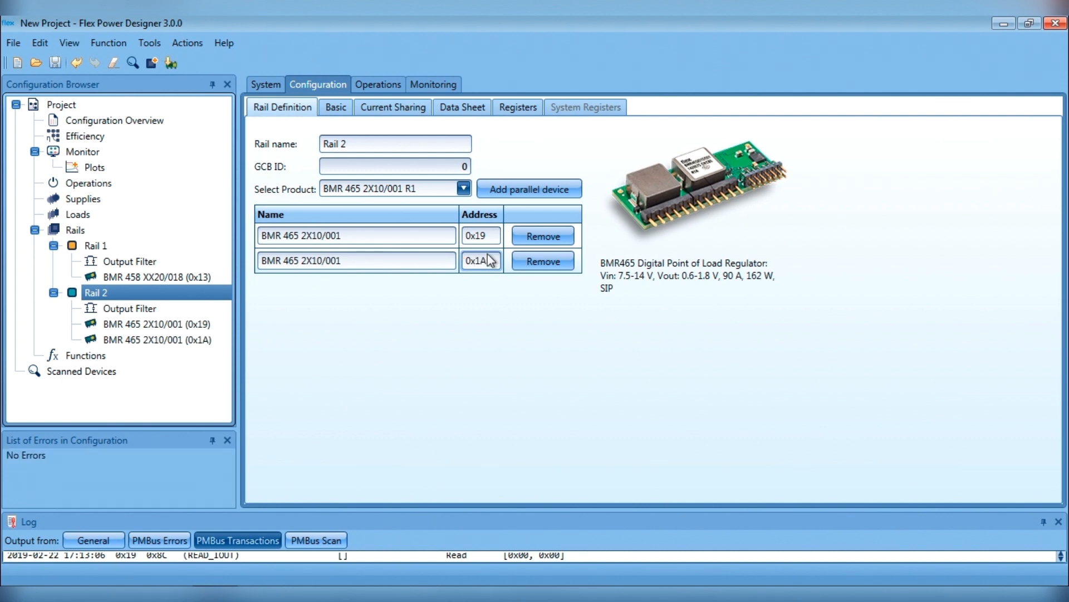
Choose the 61.90 kOhm (1.80 V) VSET pin-strap for Rail 2 and set its Vout to 1.7 V
left_click(333, 108)
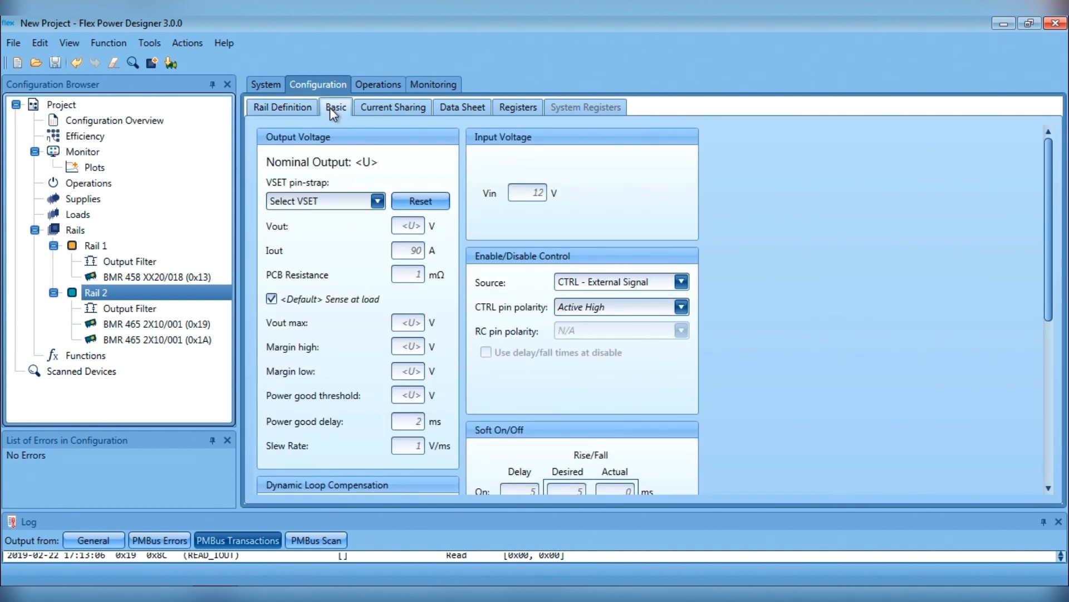
left_click(378, 200)
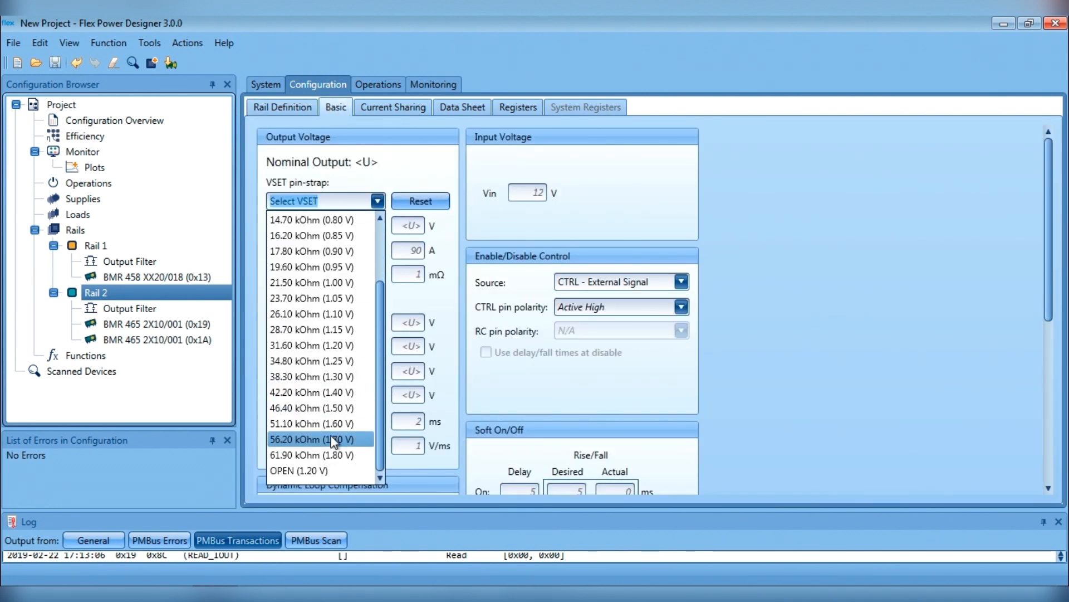
left_click(333, 455)
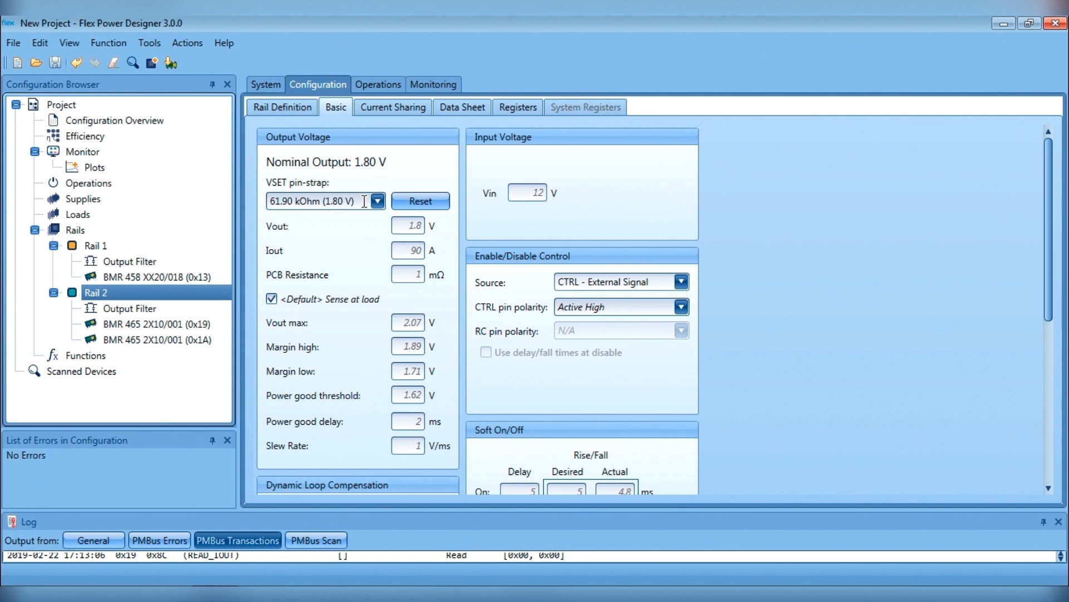
left_click(411, 224)
type("1.7")
Try a Vout max of 2.5 V for Rail 2 and clear the entry back to its default
left_click(400, 322)
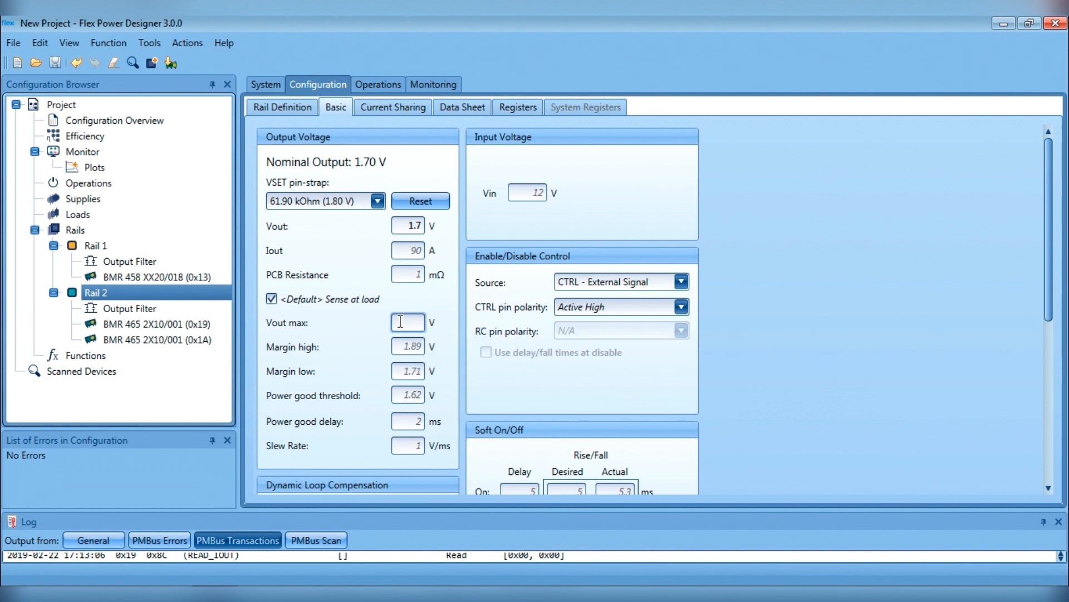
type("2.5")
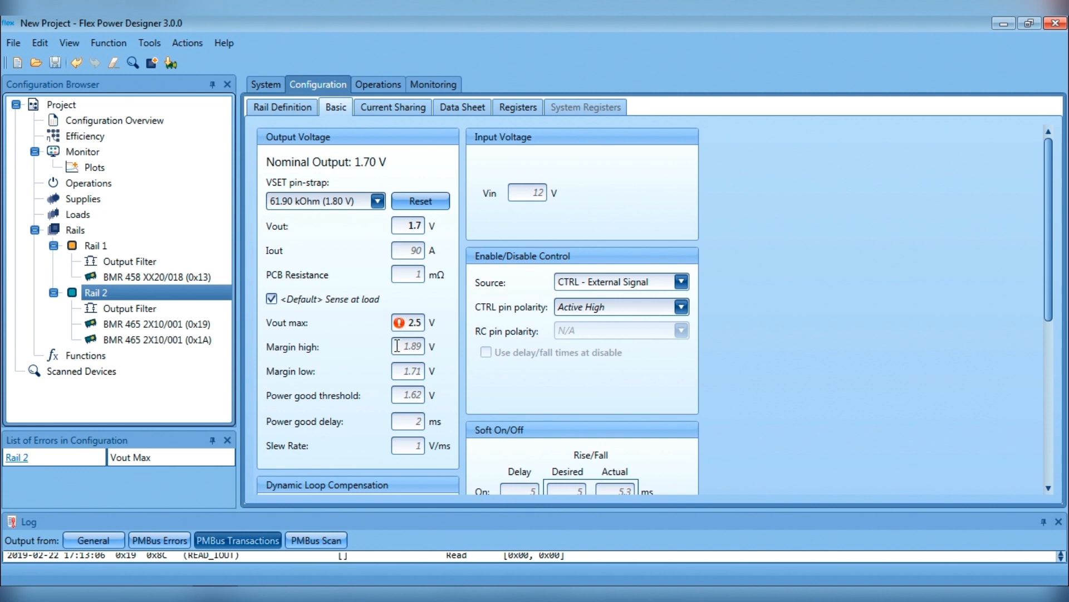
mouse_move(401, 327)
double_click(414, 323)
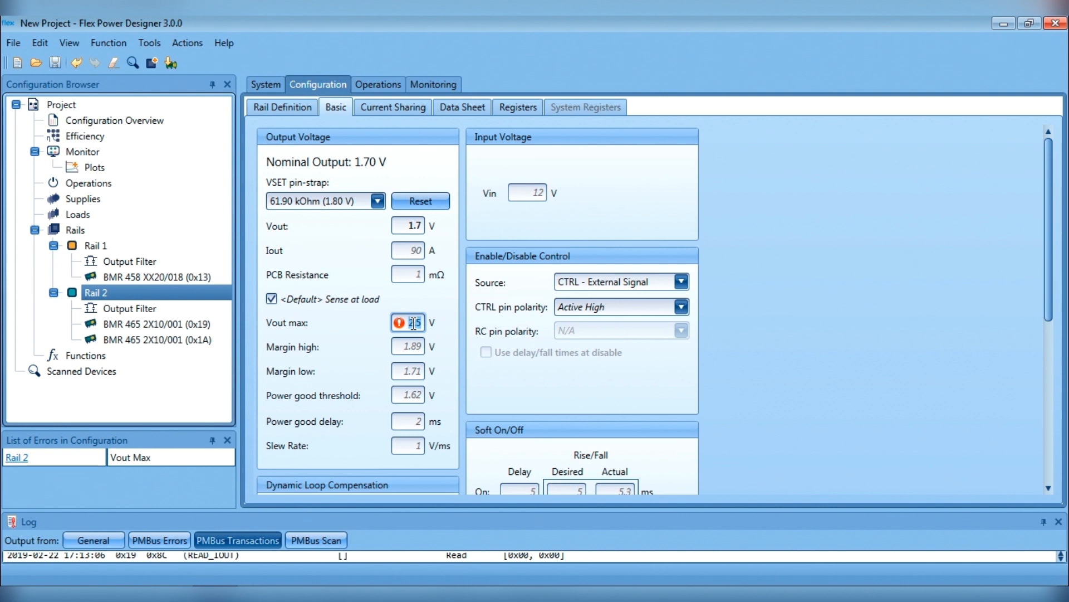
key("BackSpace")
key("Return")
Explicitly enable Sense at load in Rail 2's output voltage settings instead of leaving it on the default
left_click(377, 304)
left_click(304, 303)
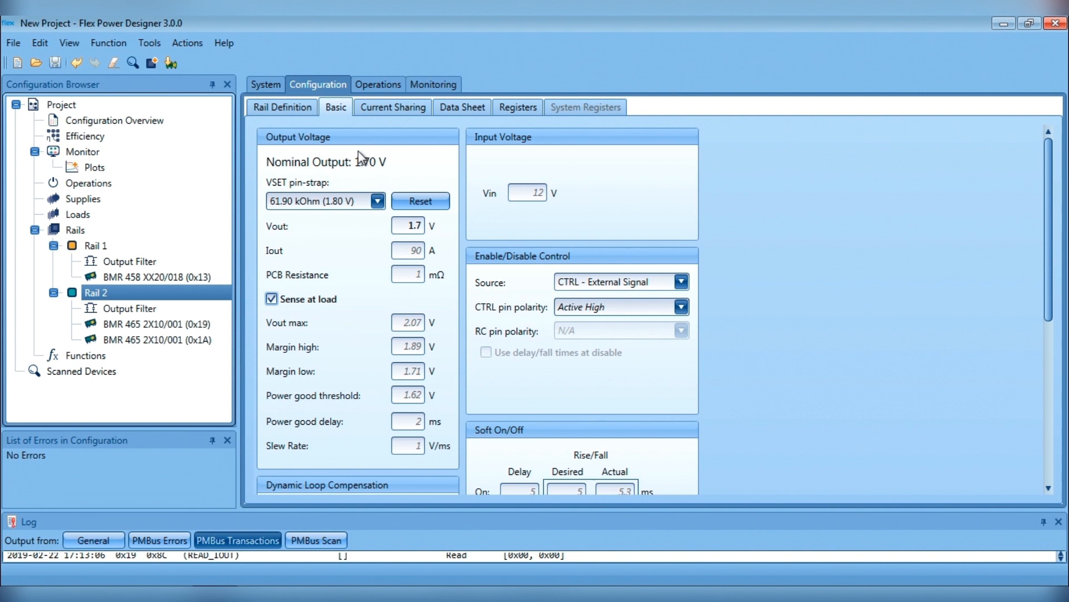
Connect the output of Rail 1 to the input of Rail 2 in the project's system diagram
left_click(54, 106)
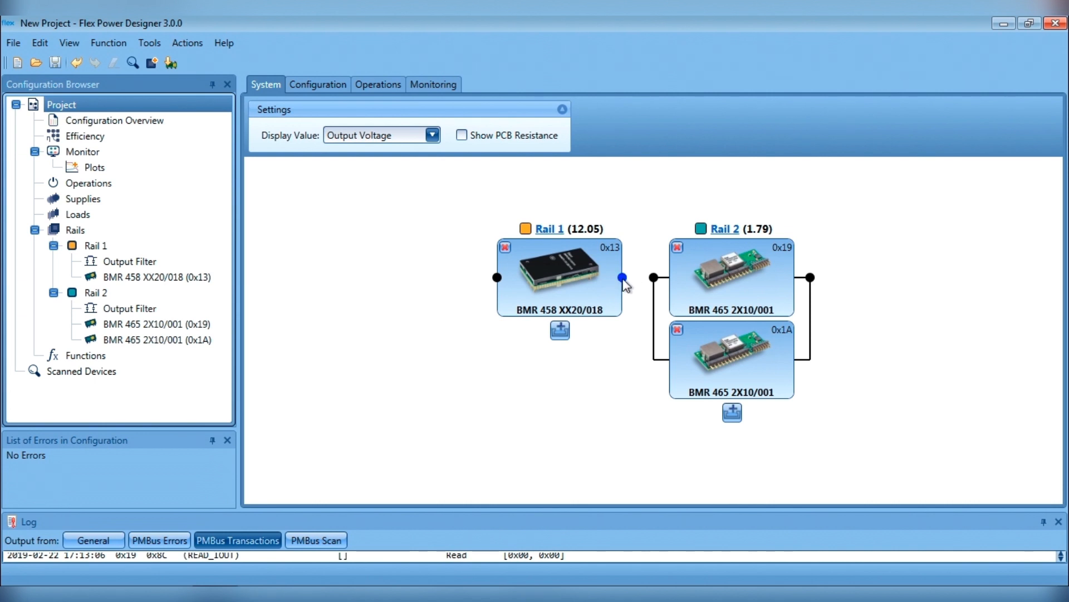
left_click_drag(623, 277, 653, 278)
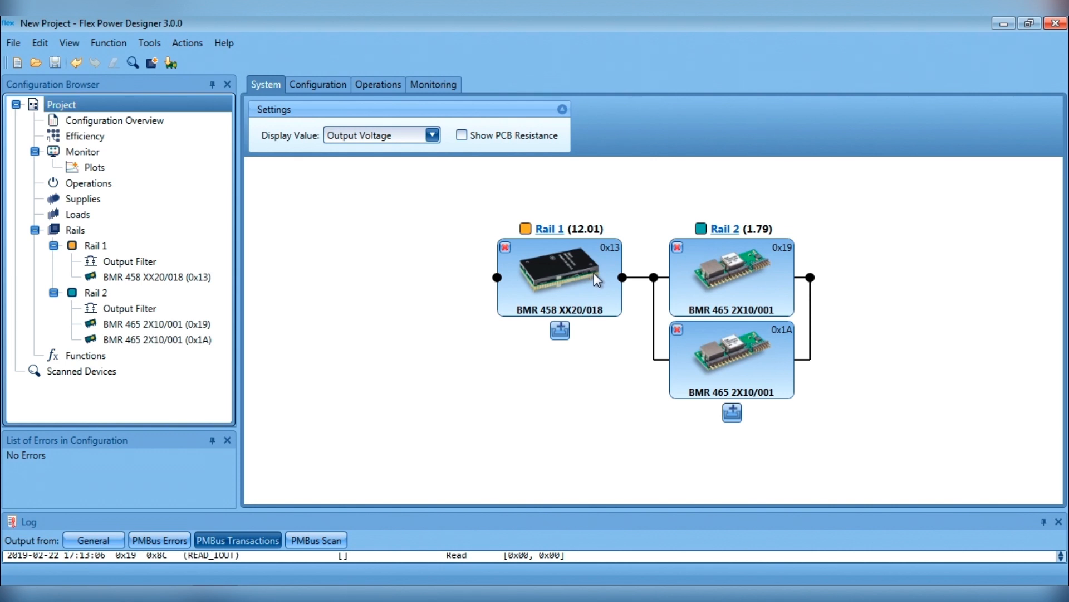
Write Rail 2's configuration to RAM and store it to NVM
left_click(726, 228)
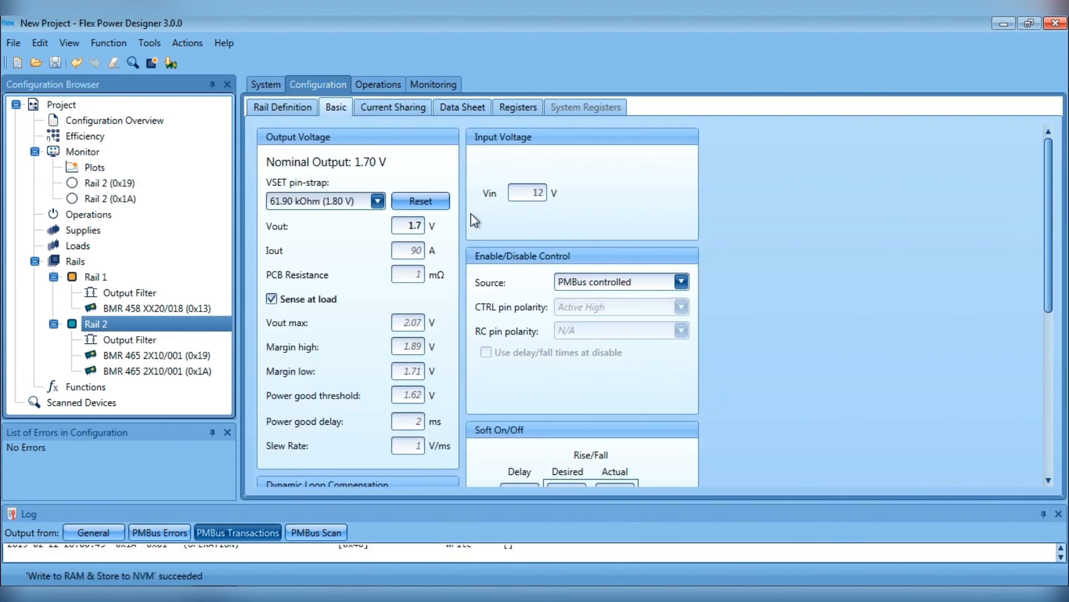
right_click(104, 333)
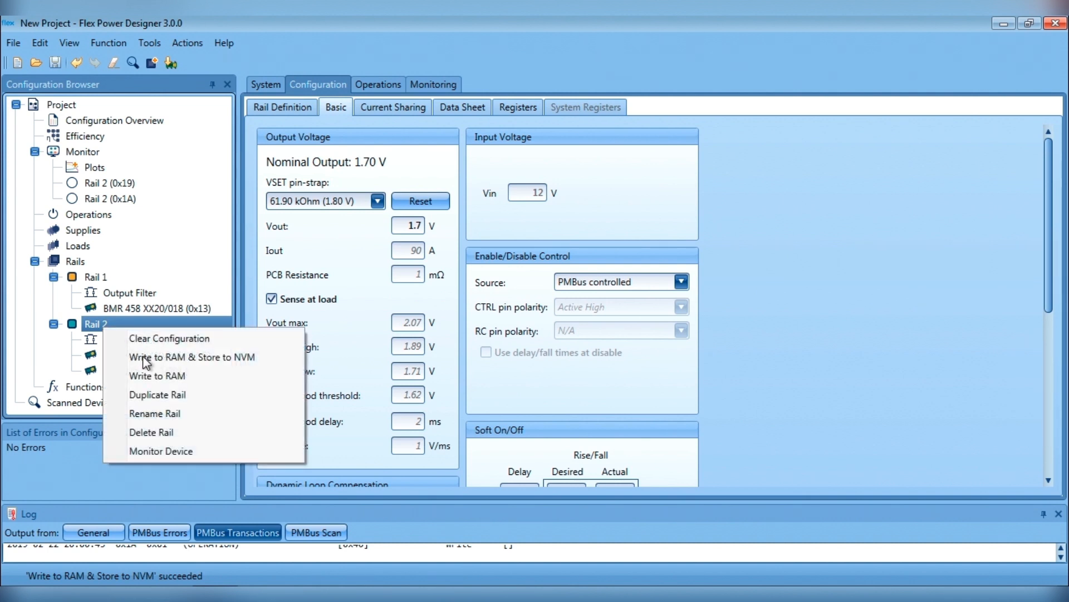
left_click(92, 331)
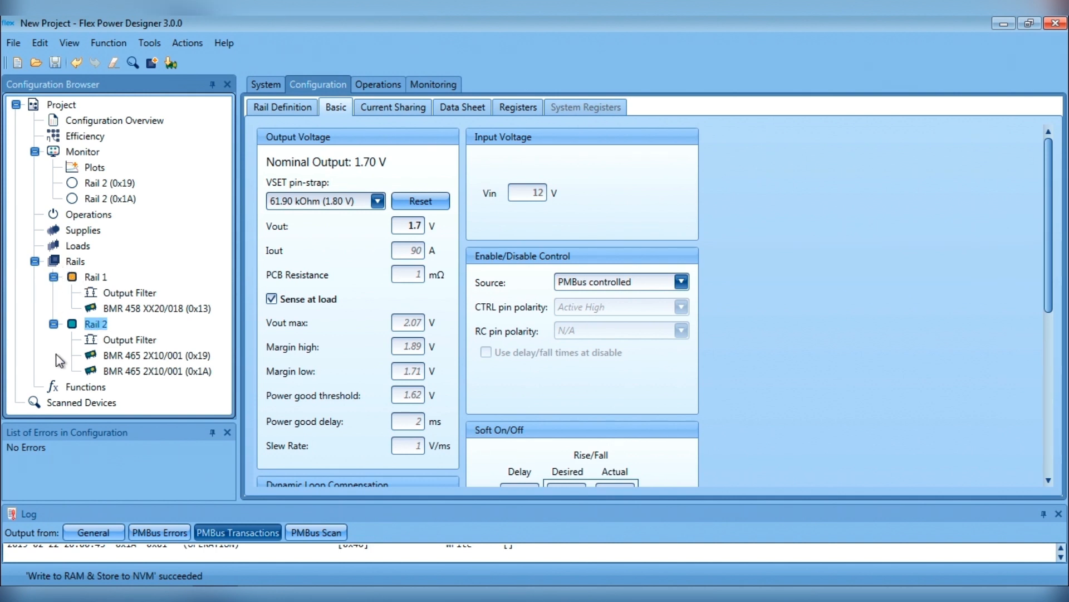
left_click(184, 43)
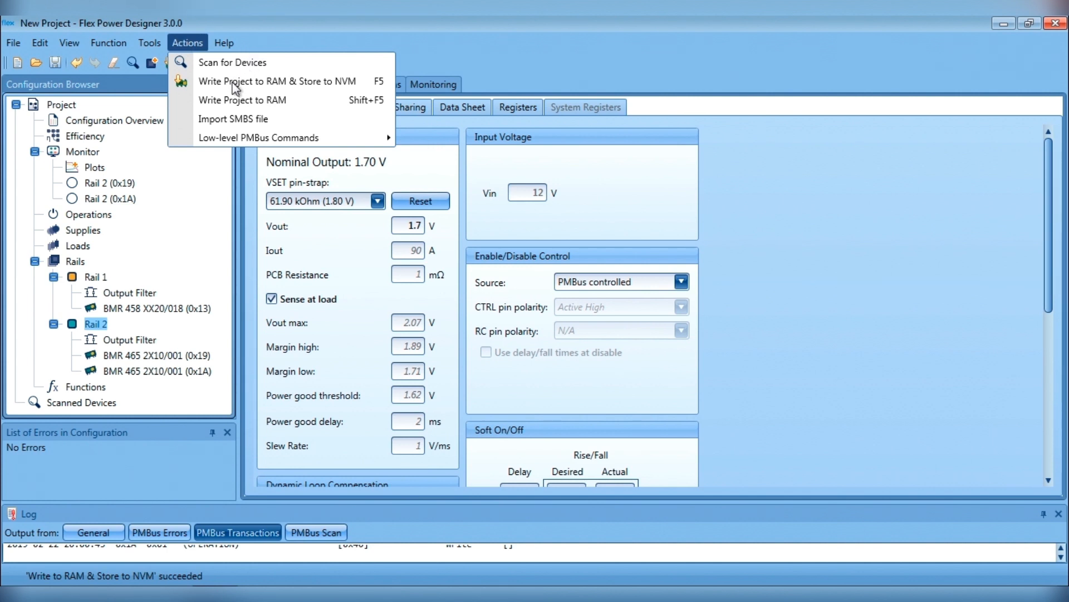
left_click(94, 325)
left_click(100, 324)
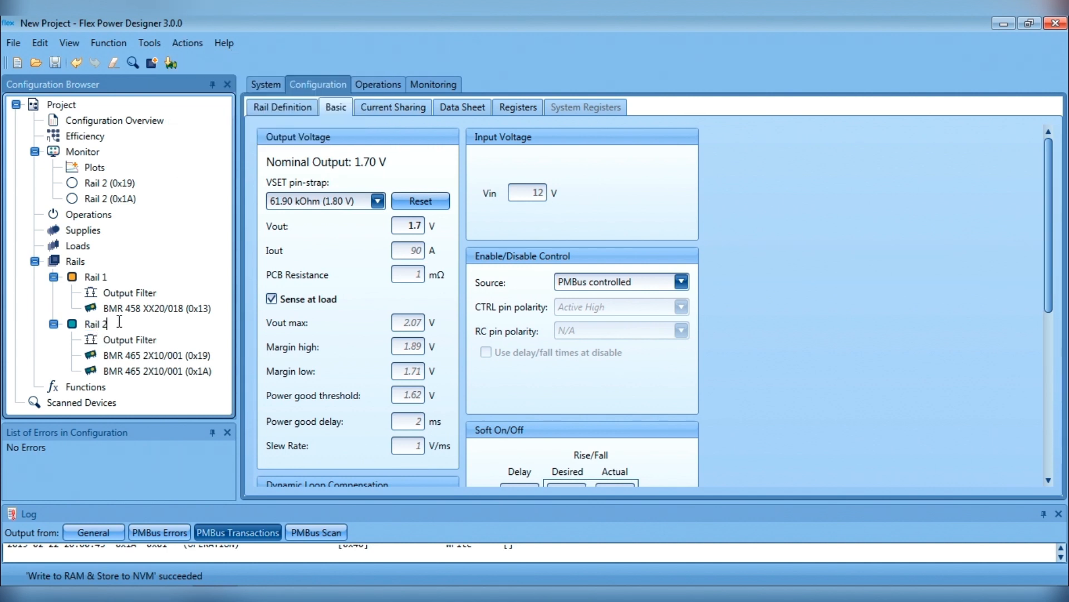
right_click(118, 322)
left_click(72, 327)
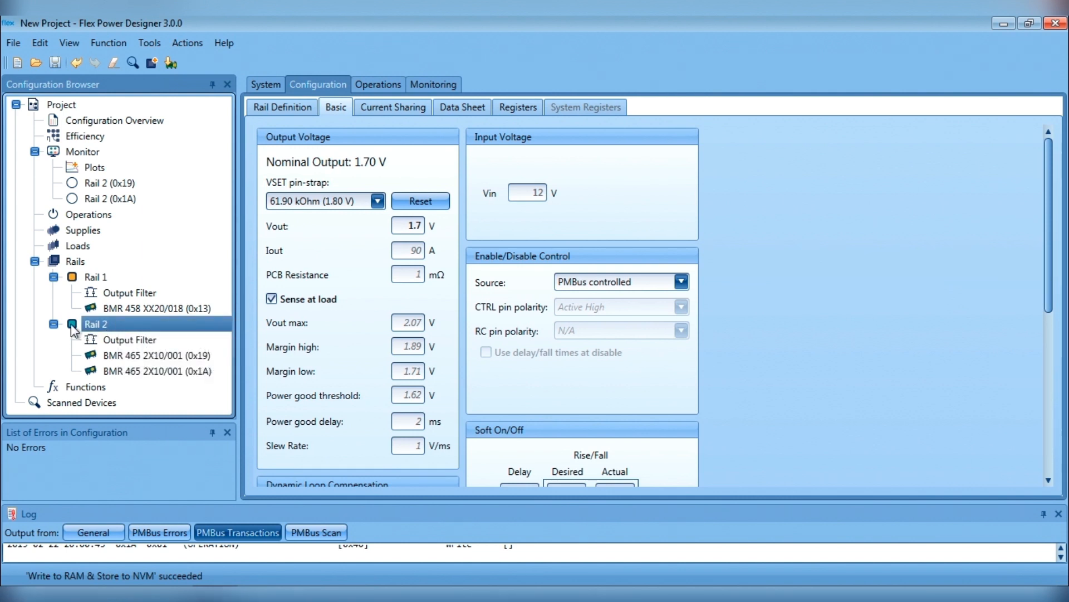
right_click(74, 328)
left_click(134, 354)
Dock the Monitoring view below the Operations view so both are shown together
left_click(396, 88)
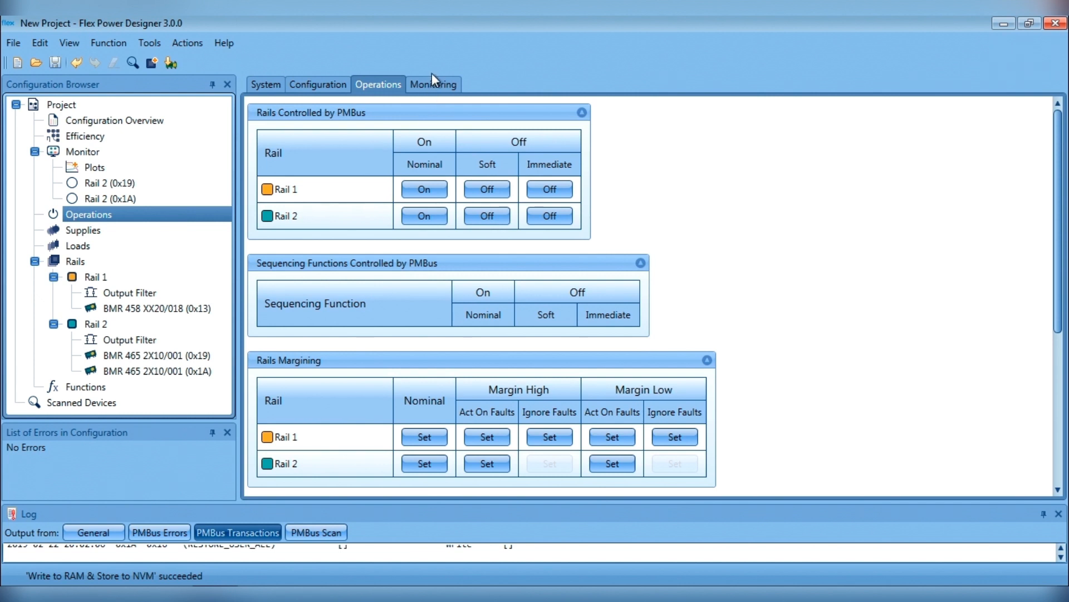
left_click(431, 88)
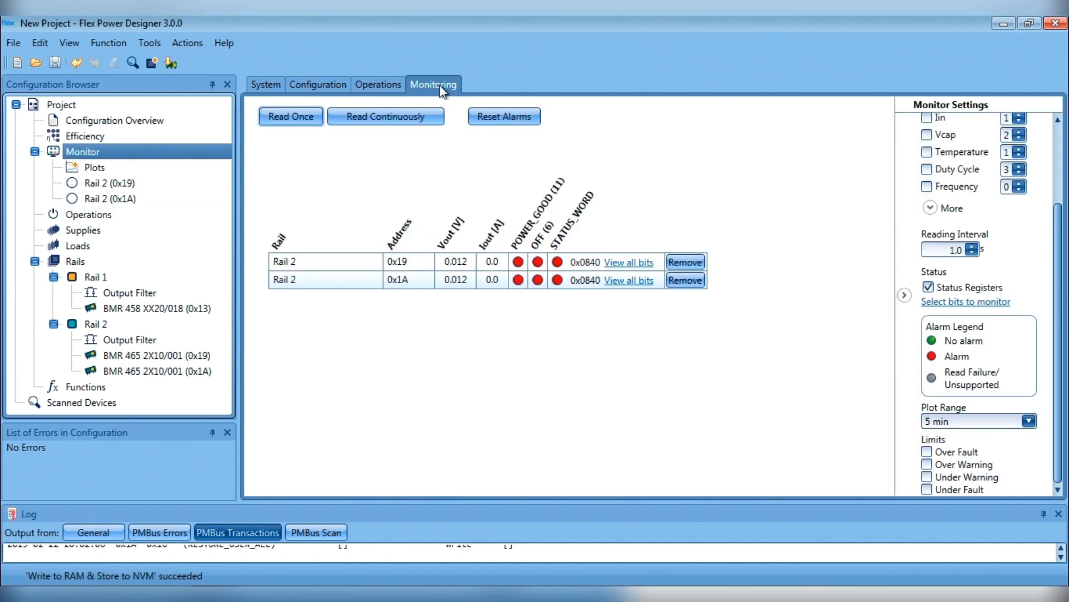
left_click_drag(443, 94, 656, 317)
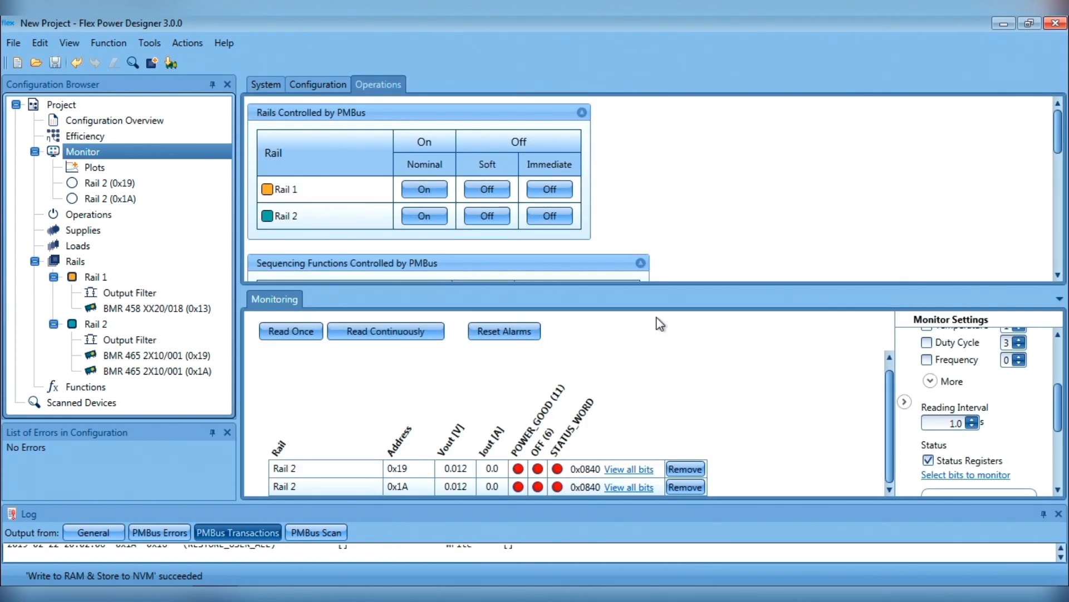
Start continuous reading of the monitored devices and turn Rail 2 on at nominal through PMBus
left_click(354, 332)
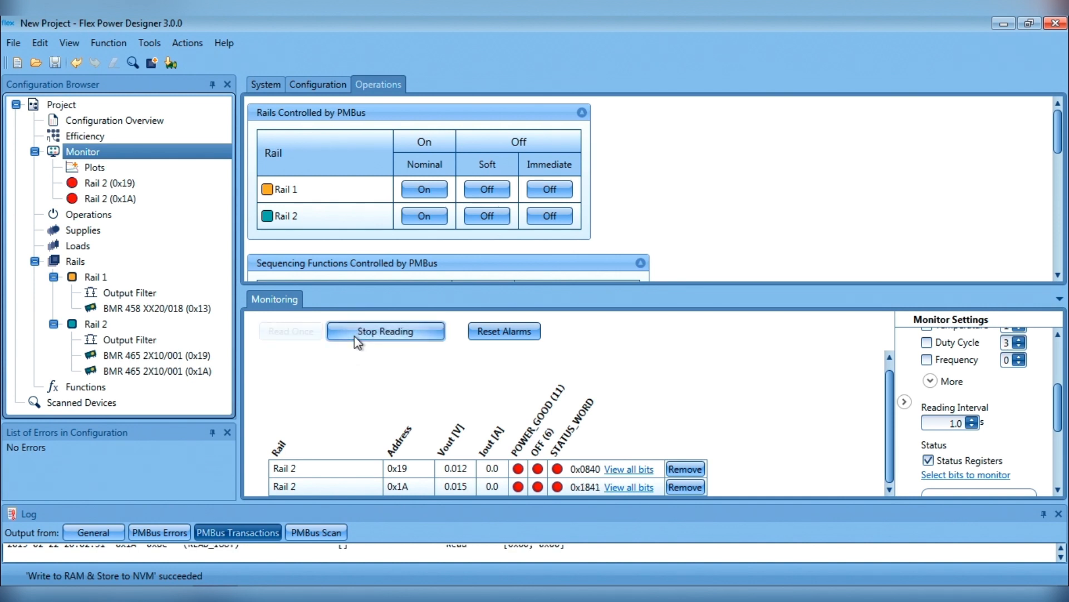
left_click(432, 221)
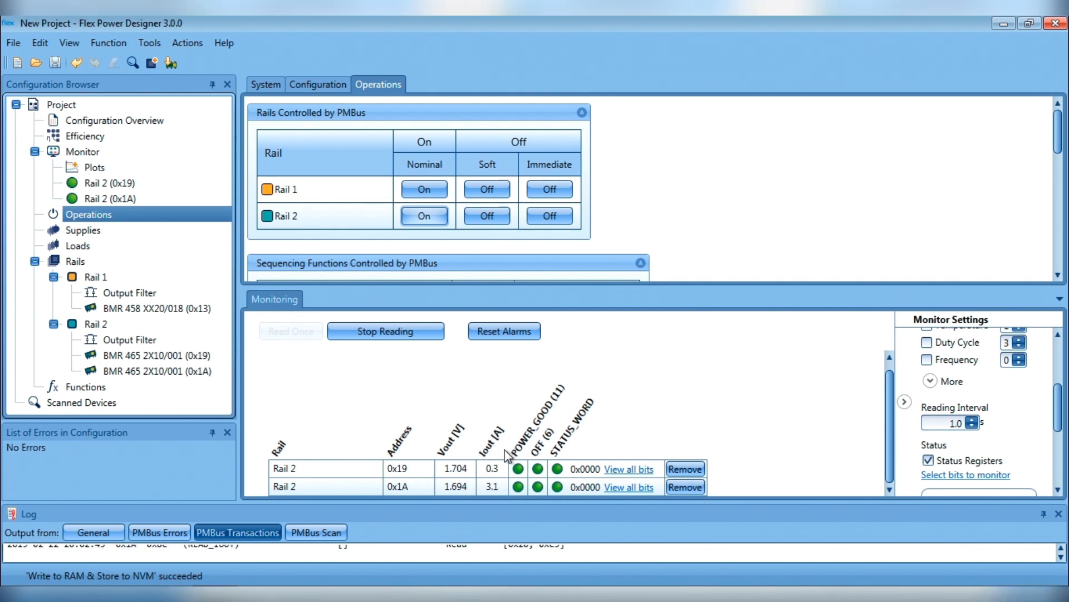
Examine all status bits of Rail 2's 0x19 device, and dock the Monitoring view back beside Operations
left_click(628, 468)
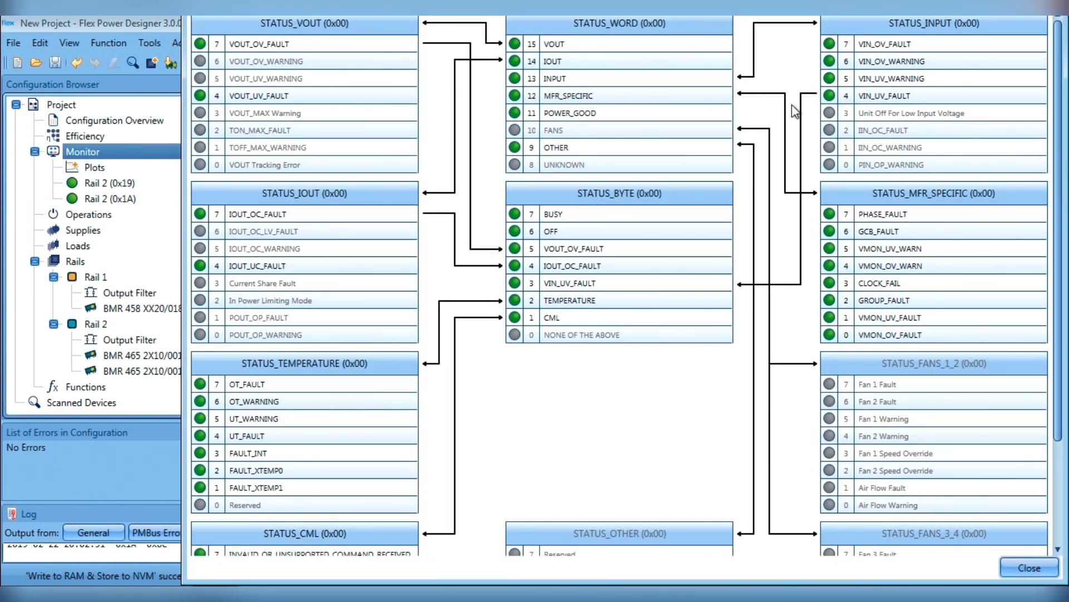
left_click(1042, 572)
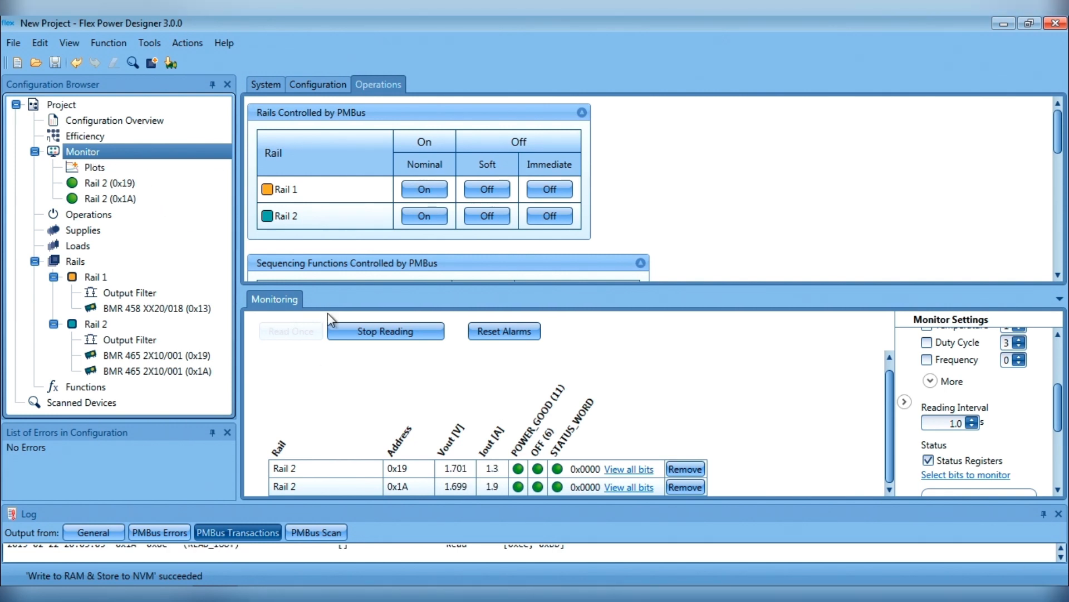
left_click_drag(288, 301, 446, 87)
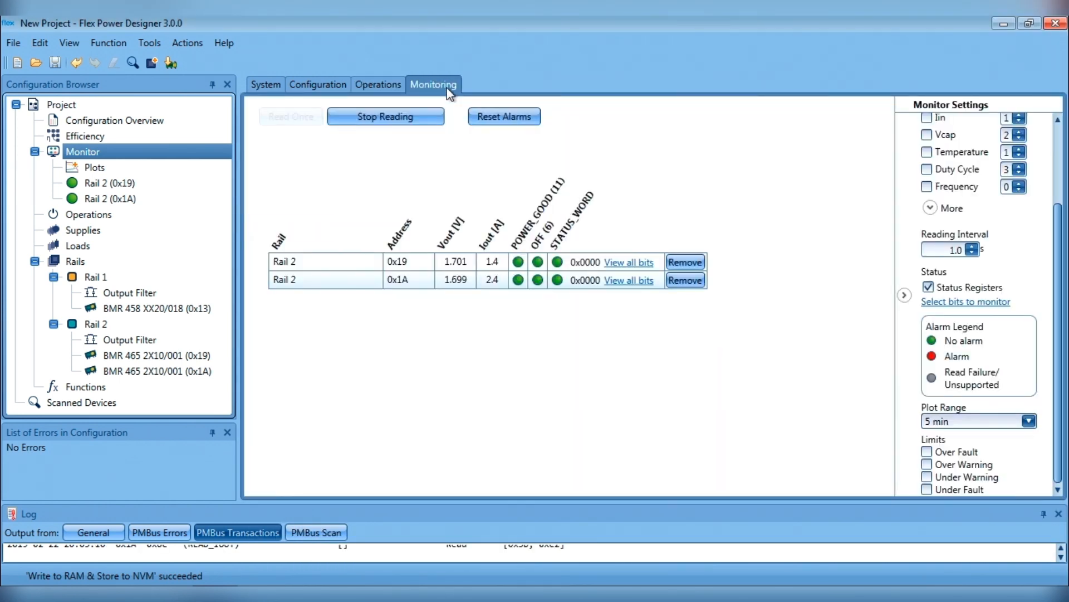
Create a Vout plot that includes both Rail 2 devices, 0x19 and 0x1A
left_click(92, 168)
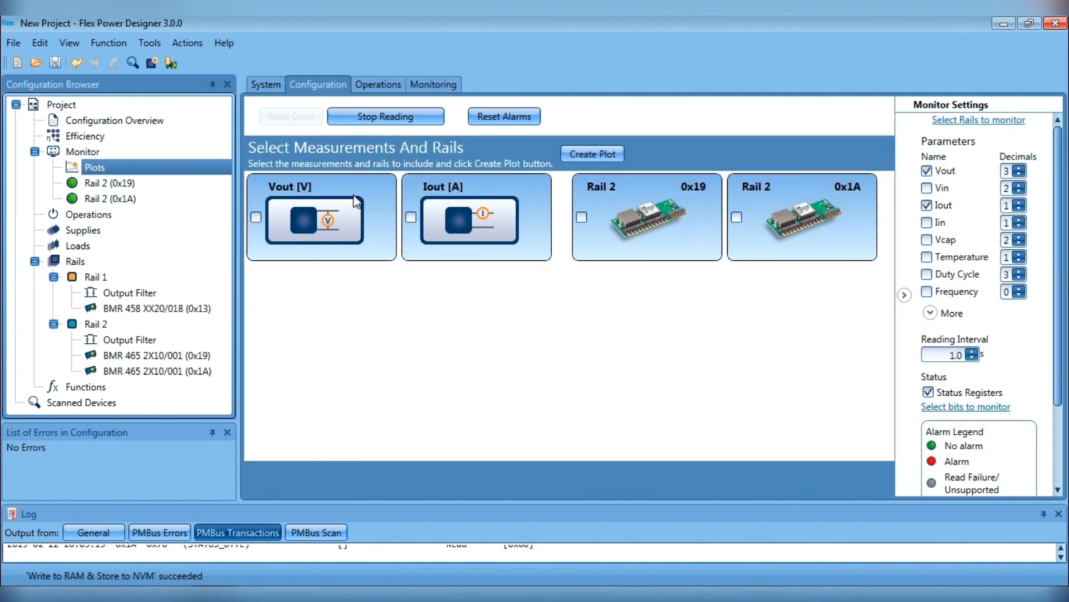
left_click(340, 219)
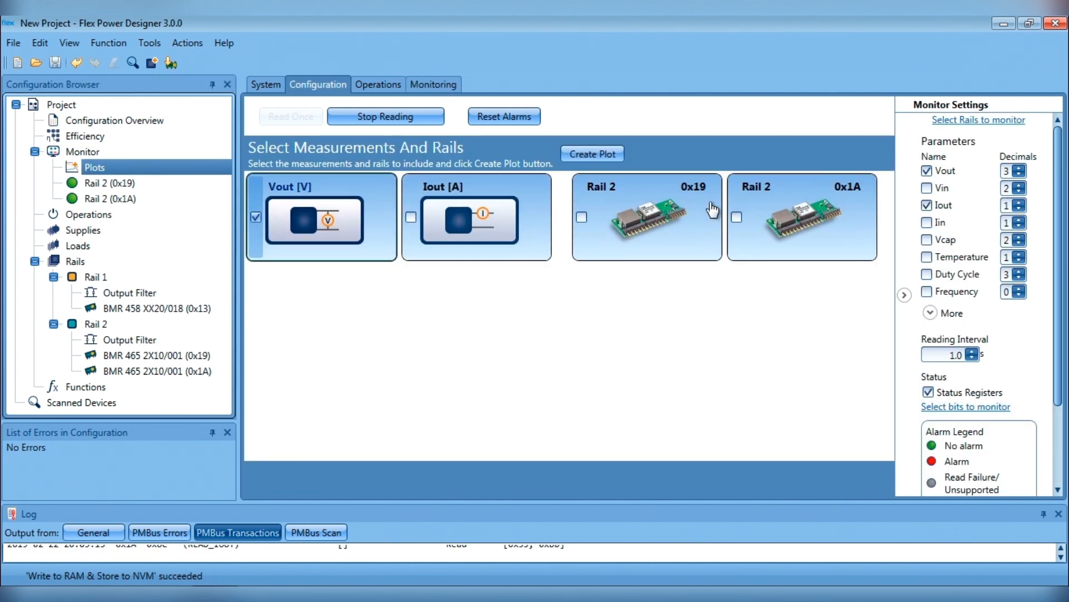
left_click(686, 222)
left_click(782, 225)
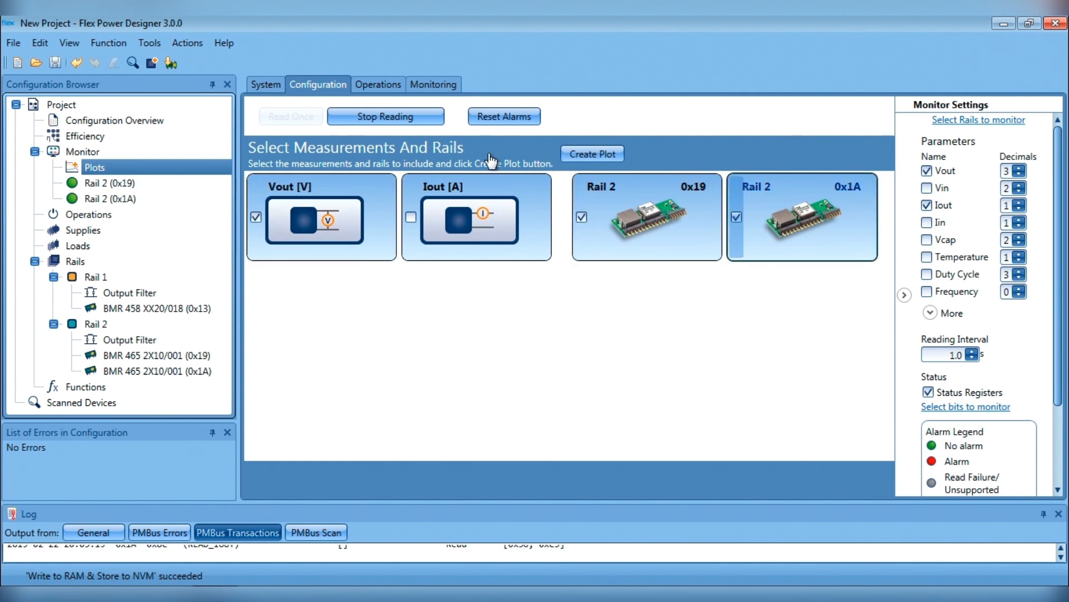
left_click(614, 149)
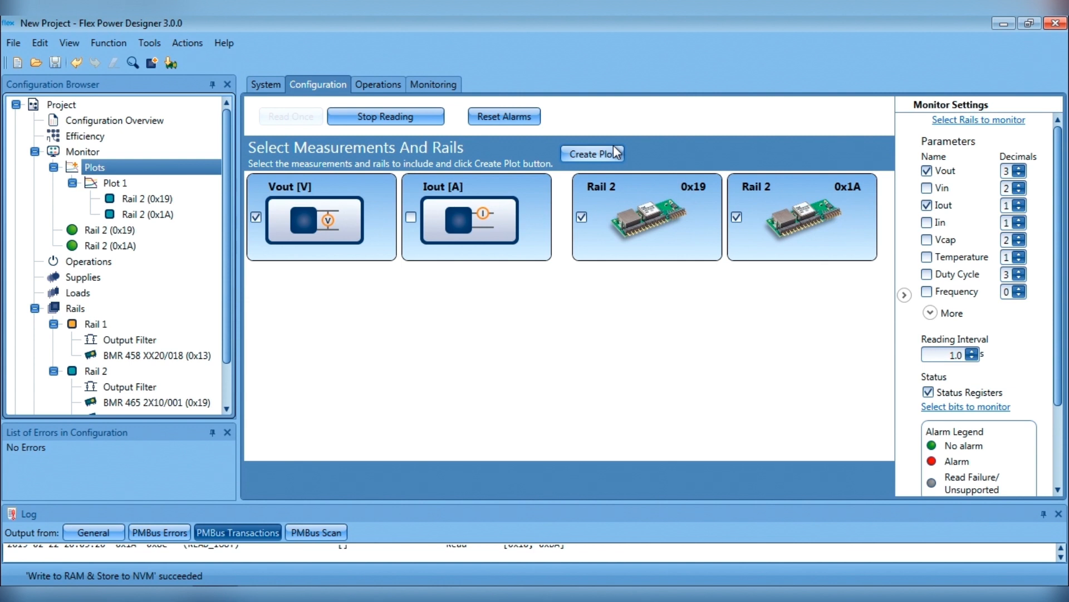
Show the new Vout plot over a 1 min range and bring up its export and editing options
left_click(121, 185)
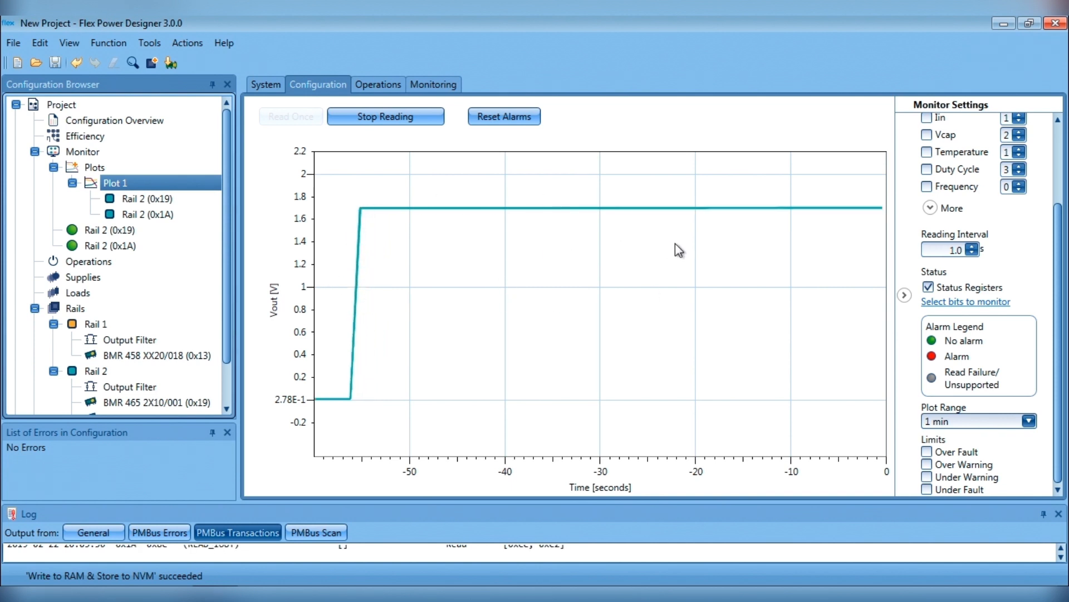
right_click(129, 182)
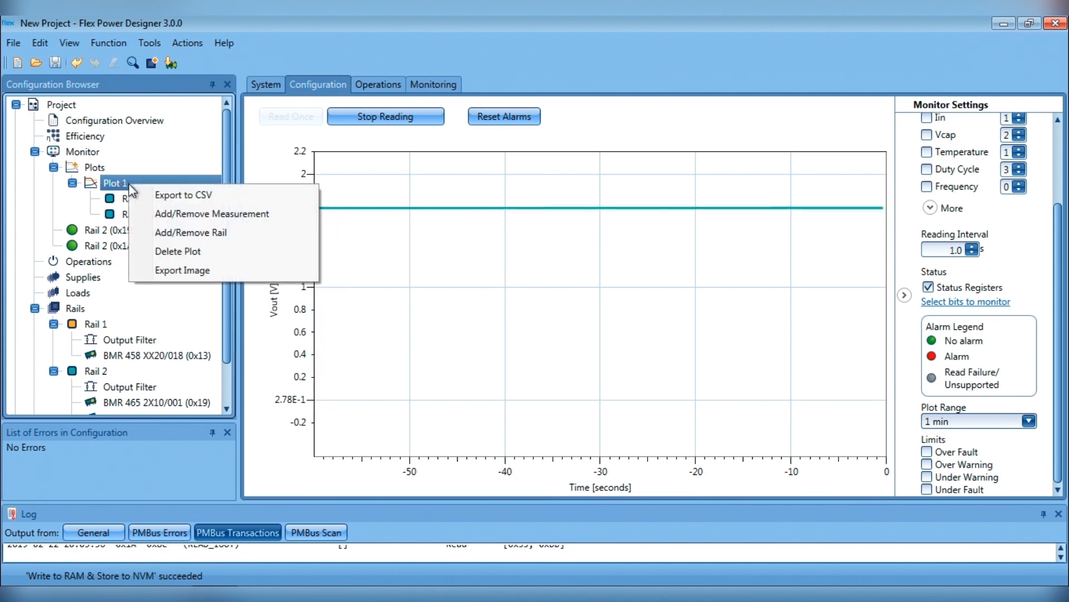